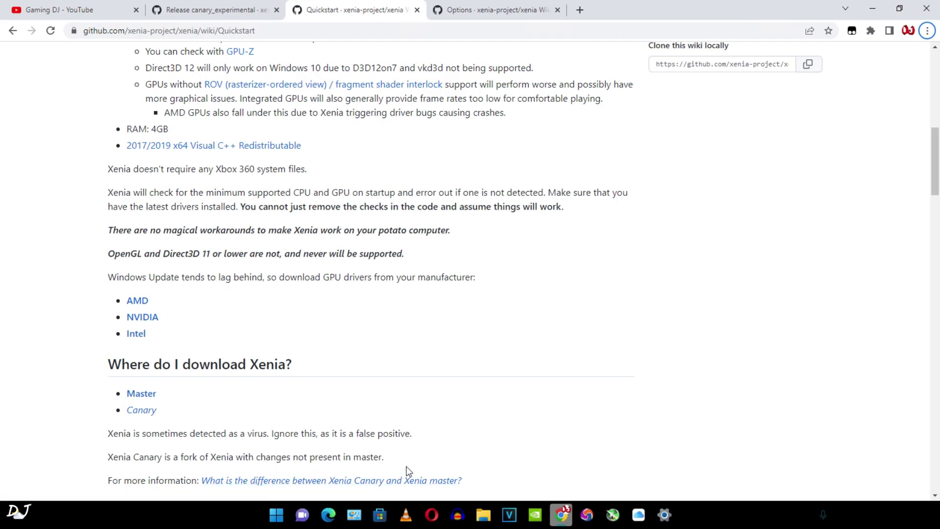
Review the Xenia system requirements, and download and open xenia_canary.zip from the canary_experimental release.
scroll(411, 386, "up", 6)
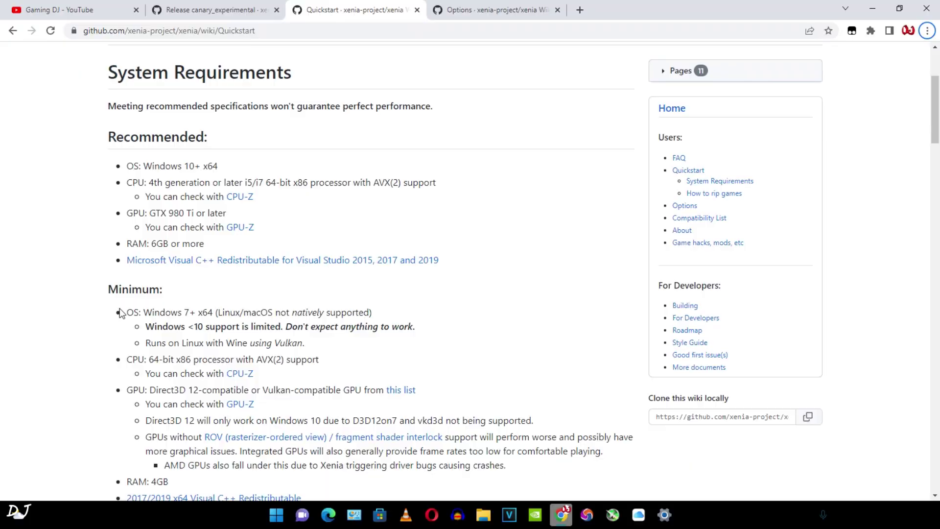
scroll(172, 119, "down", 8)
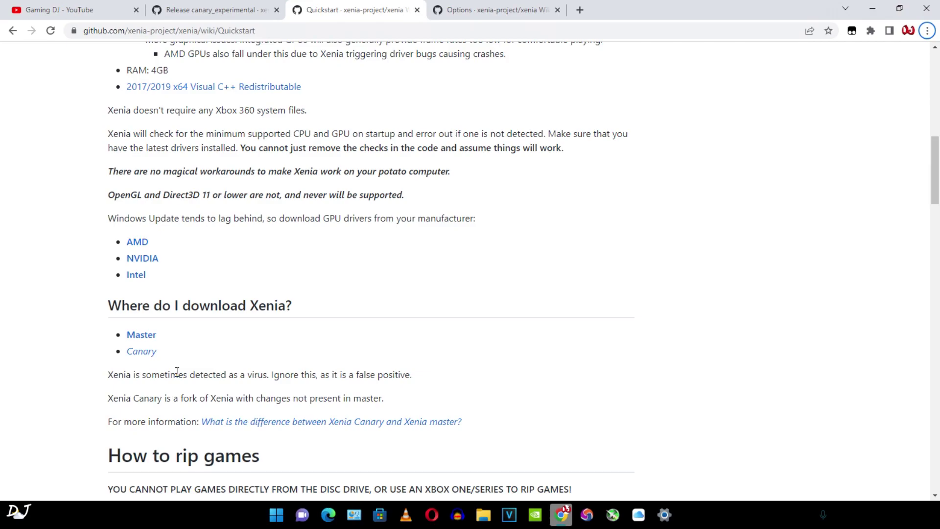
key("ctrl+shift+Tab")
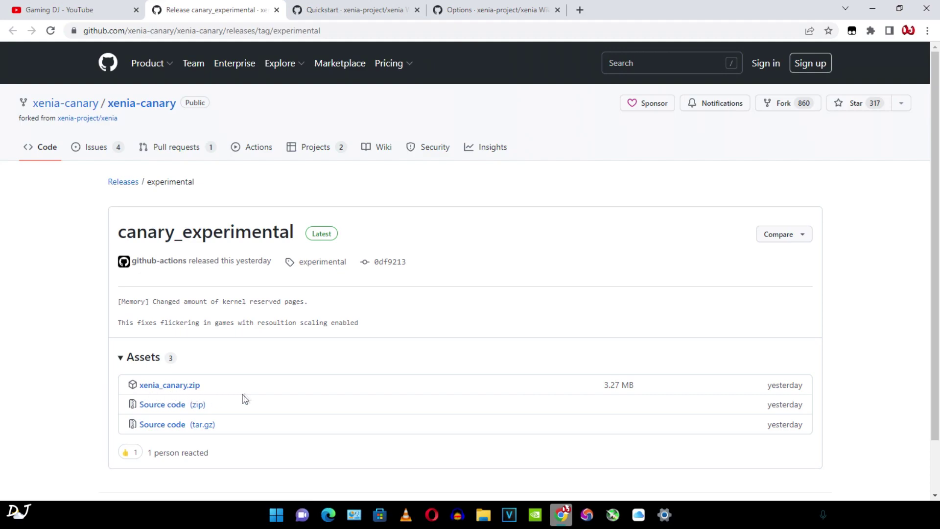
left_click(182, 391)
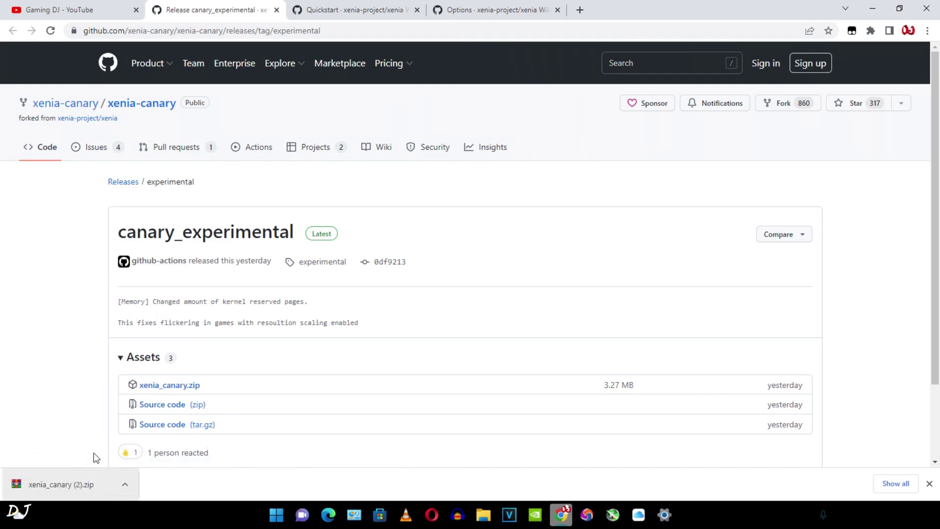
left_click(86, 485)
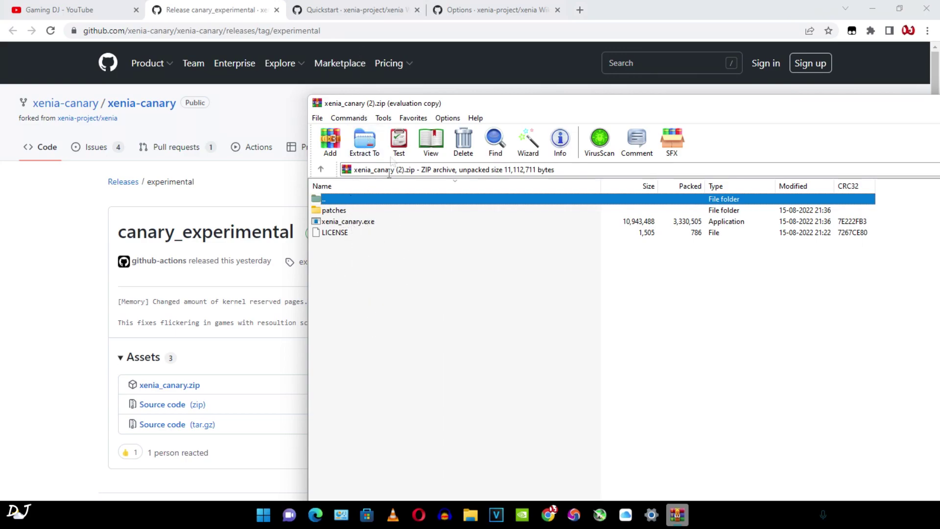
Extract all contents of the xenia_canary archive into the xenia rdr folder on drive D.
key("alt+Tab")
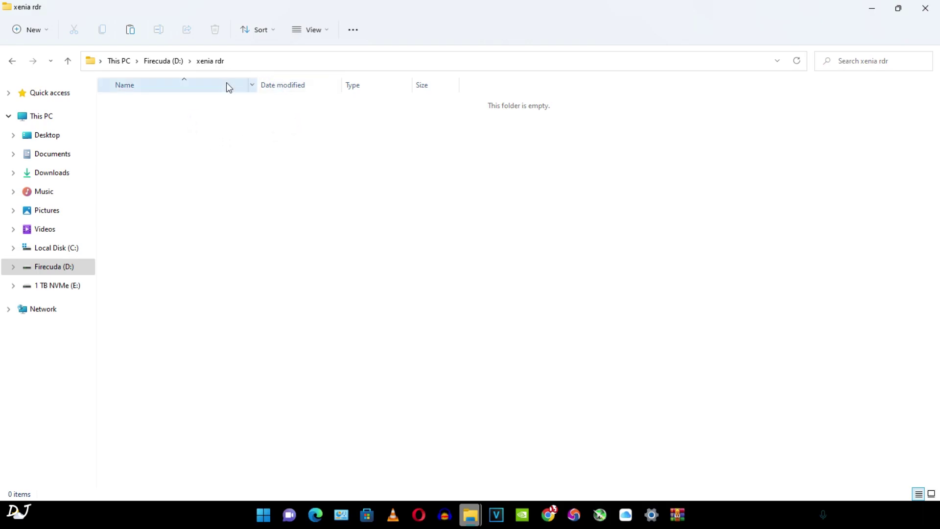
left_click(647, 486)
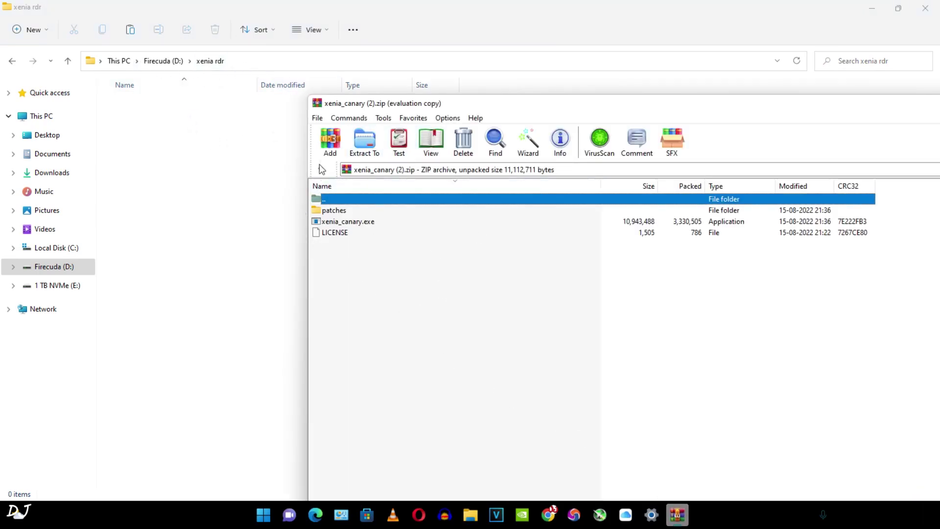
key("ctrl+a")
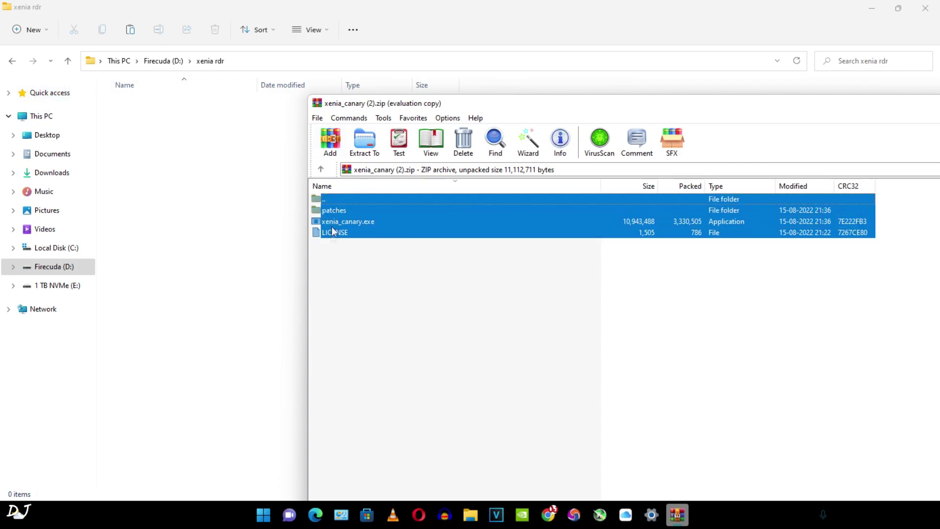
left_click(241, 210)
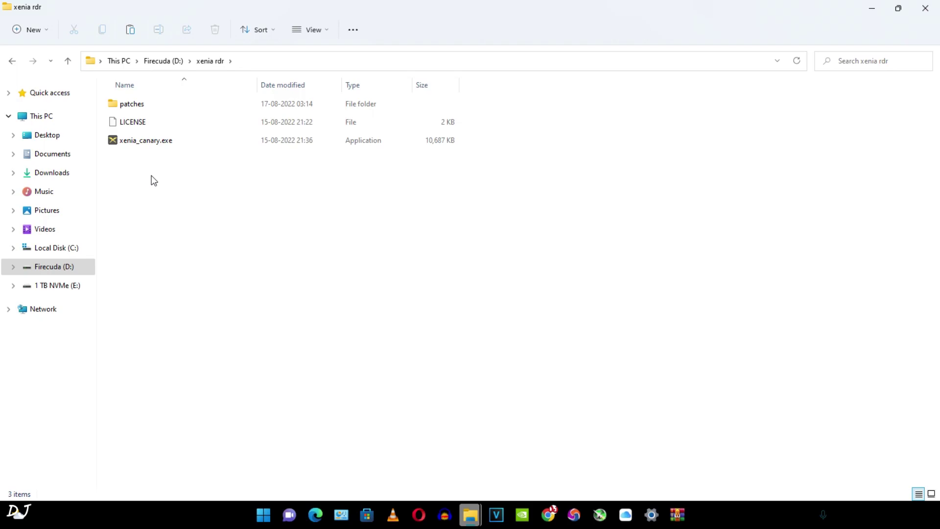
Check the Xenia folder in Documents and create an empty text file named portable.txt in the xenia rdr folder.
left_click(52, 154)
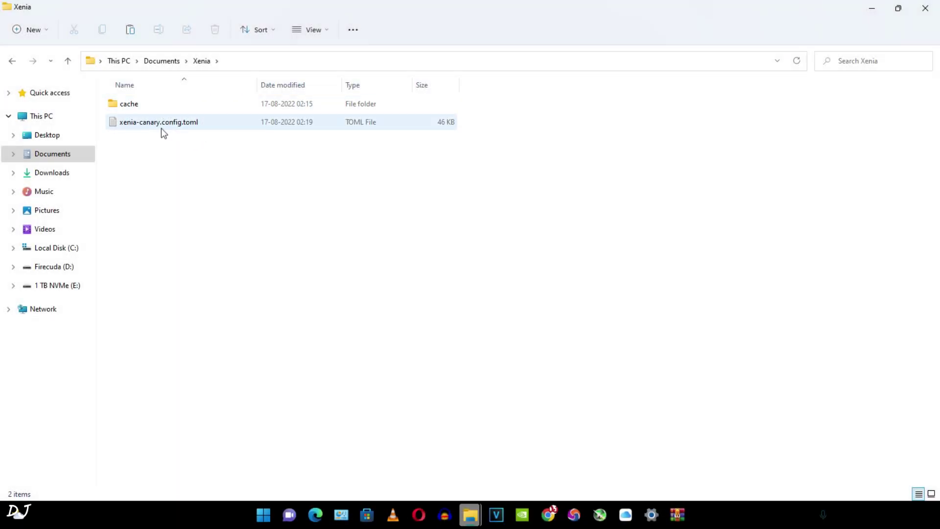
left_click(190, 129)
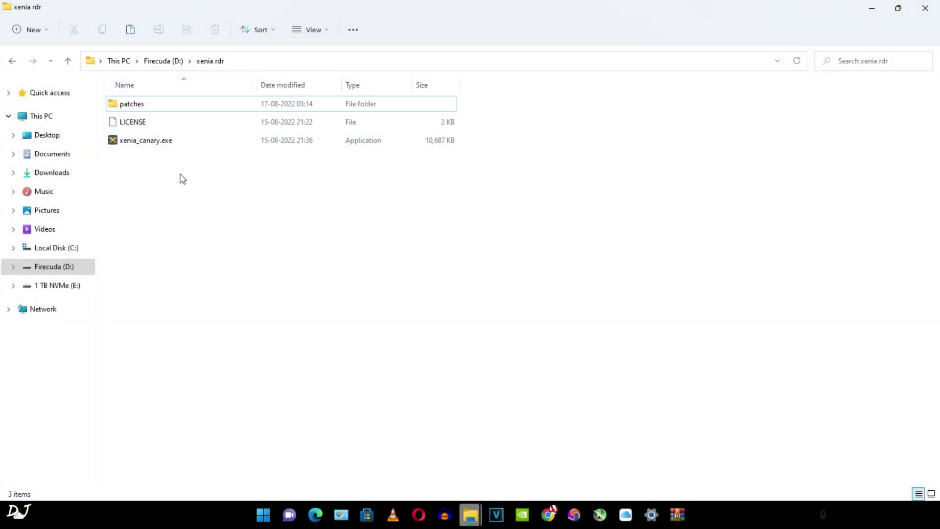
right_click(156, 172)
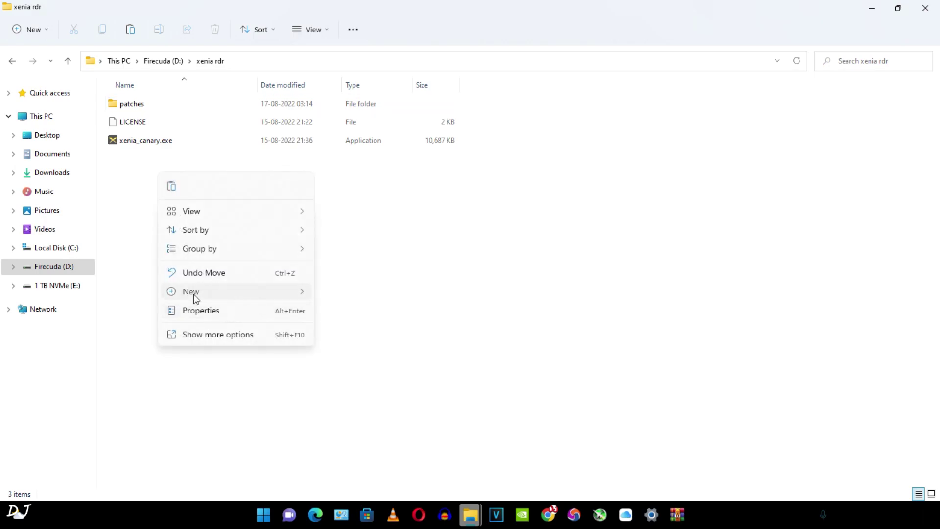
mouse_move(192, 294)
left_click(364, 445)
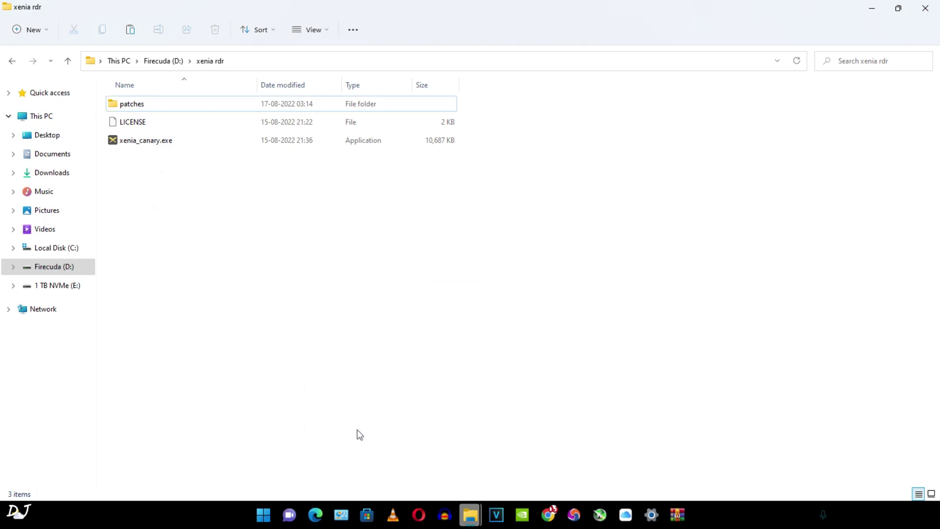
type("po")
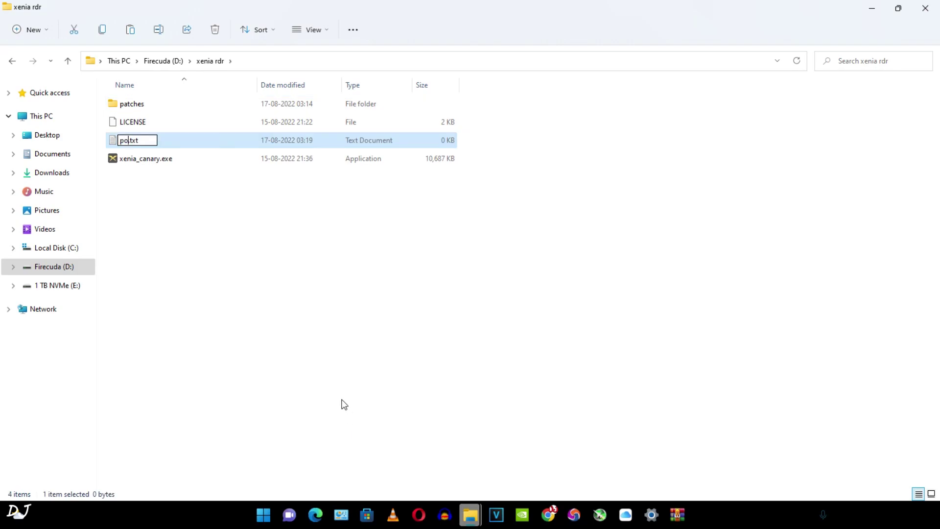
type("rtable")
key("Escape")
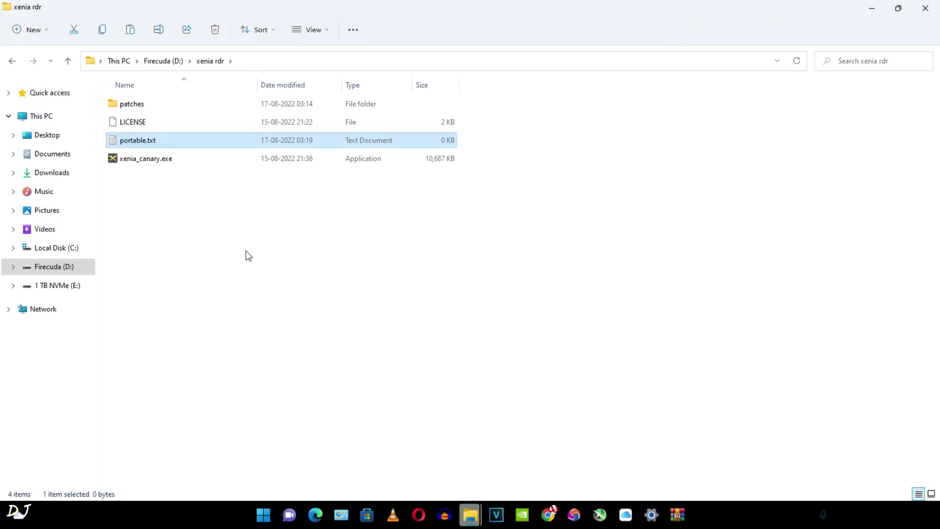
Run xenia_canary.exe once to generate its configuration, and open xenia-canary.config.toml in Notepad.
double_click(161, 163)
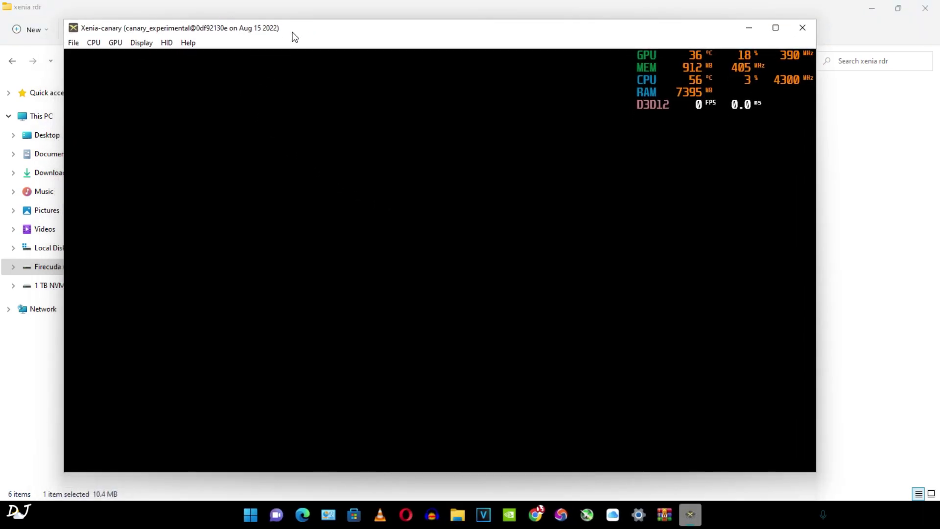
left_click(801, 29)
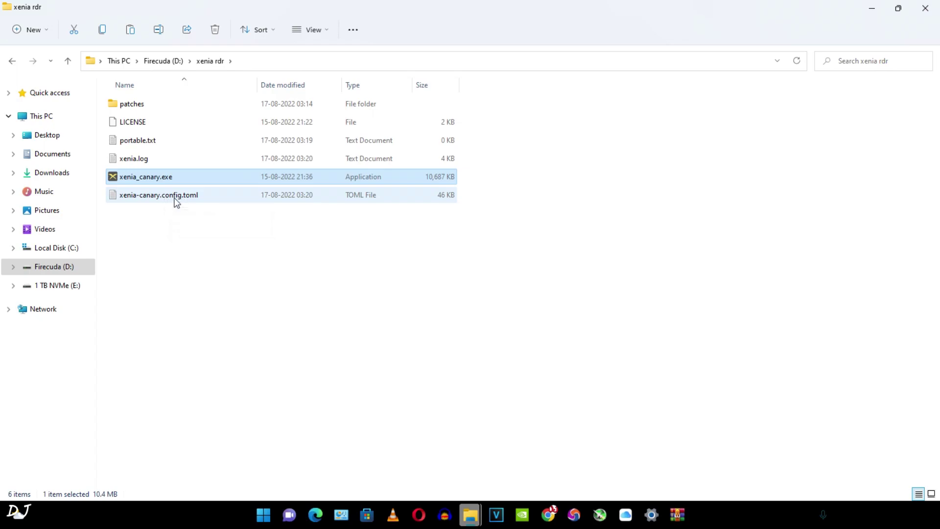
double_click(176, 198)
left_click(814, 55)
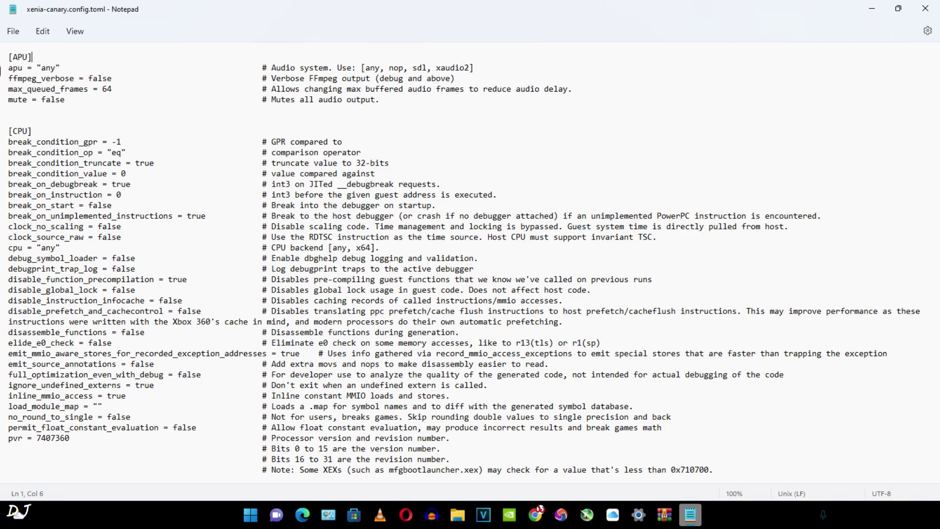
Search the configuration file for "draw" to locate and examine the draw_resolution_scale_x and draw_resolution_scale_y settings.
left_click(44, 32)
left_click(61, 155)
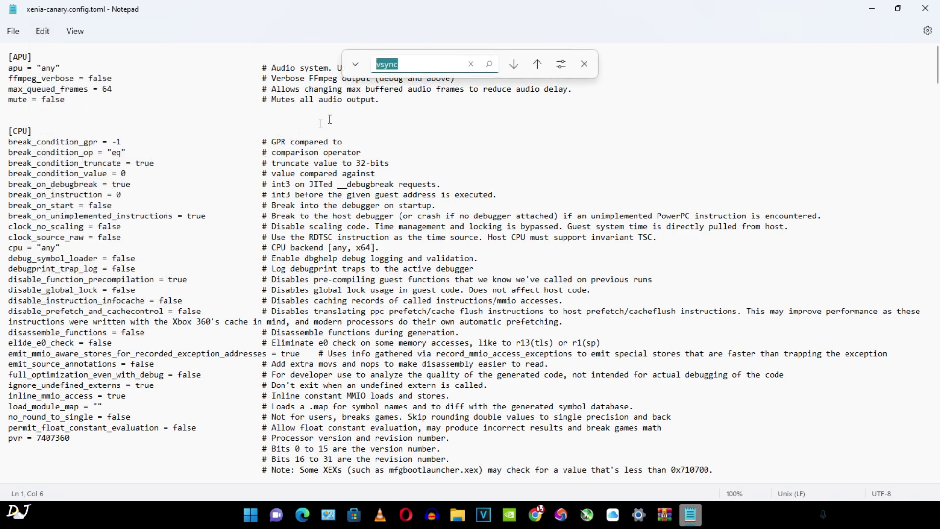
type("draw")
left_click(489, 68)
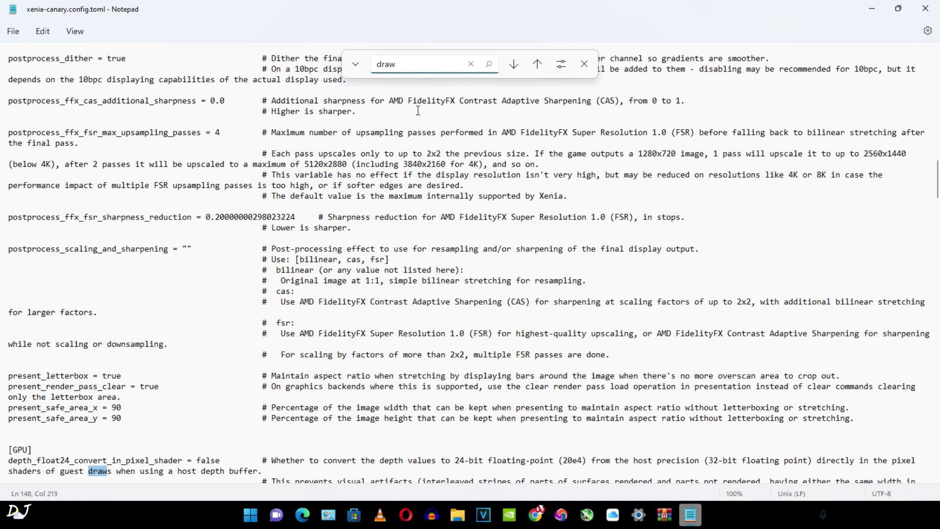
key("Return")
key("Return")
key("Return")
key("Return")
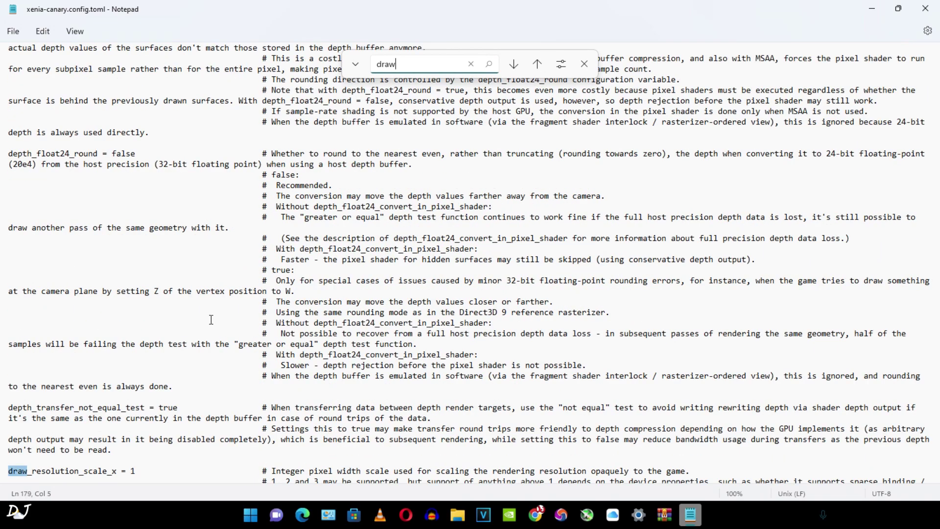
scroll(218, 338, "down", 3)
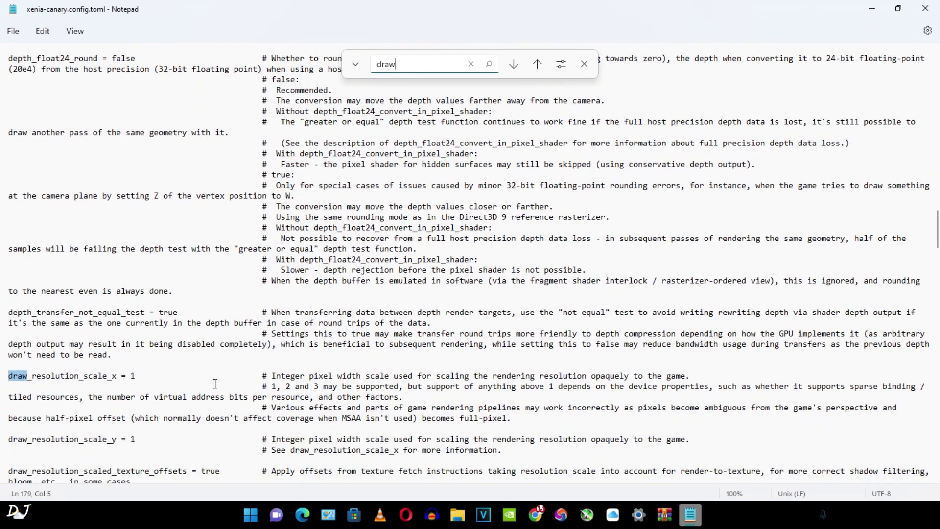
left_click(185, 377)
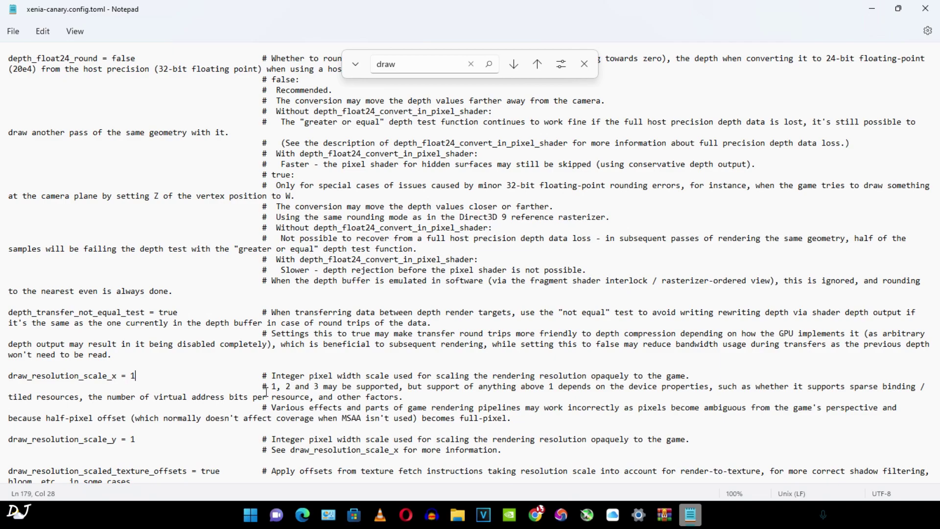
Find the vsync setting in the configuration file and set it to false.
double_click(391, 64)
type("vsync")
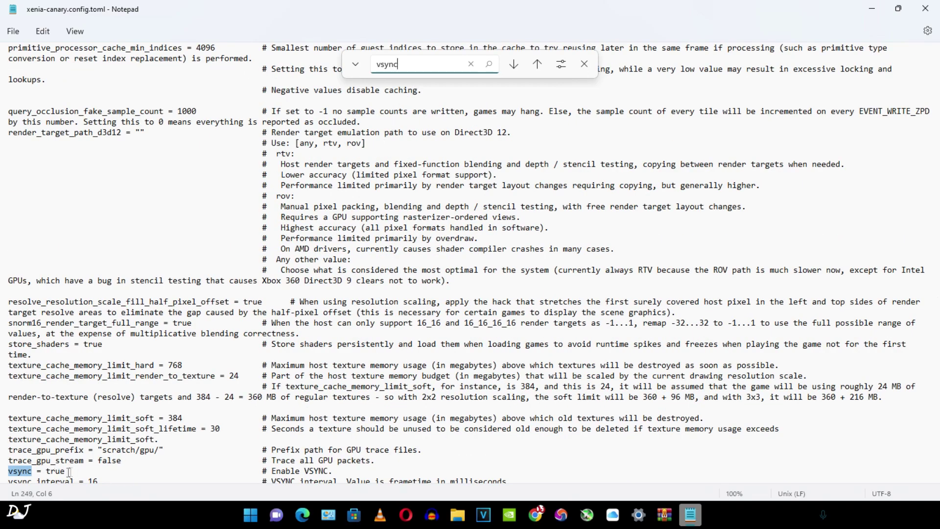
double_click(57, 471)
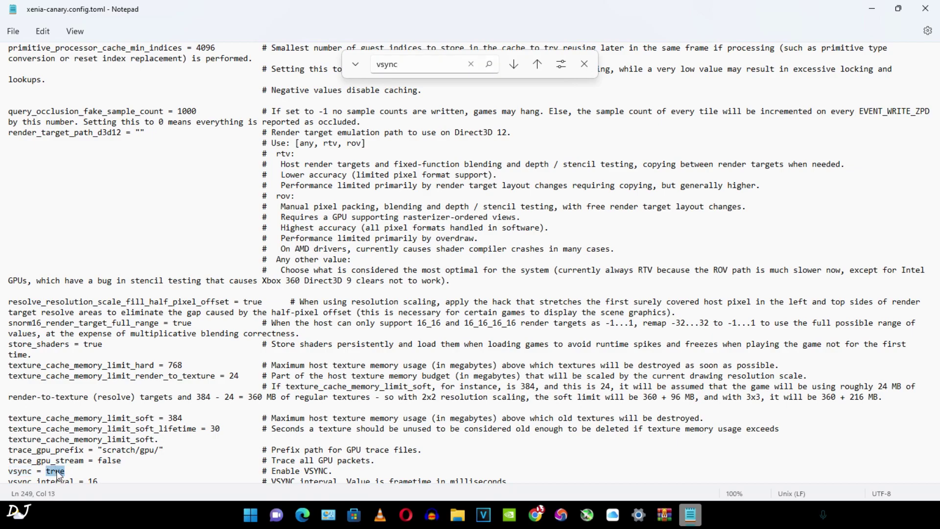
type("false")
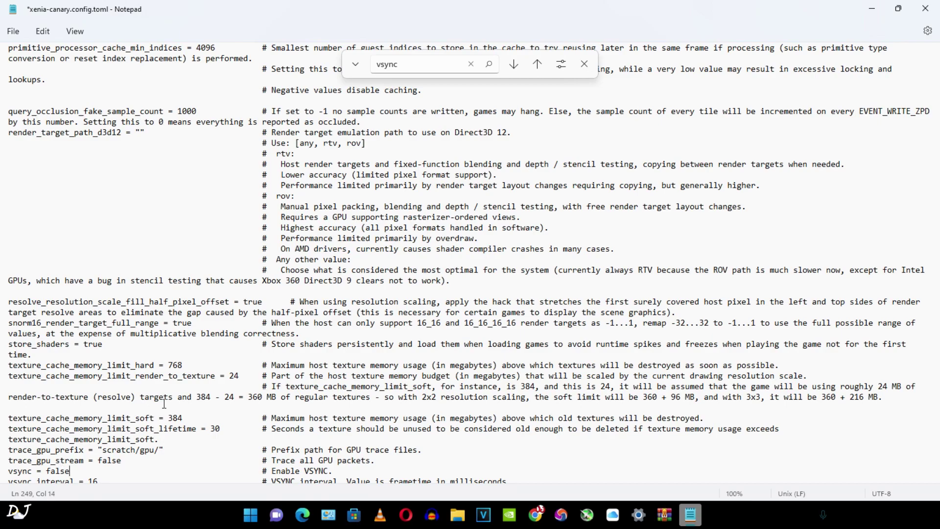
Find "patches" to check the apply_patches setting, and save and close the configuration file.
double_click(391, 57)
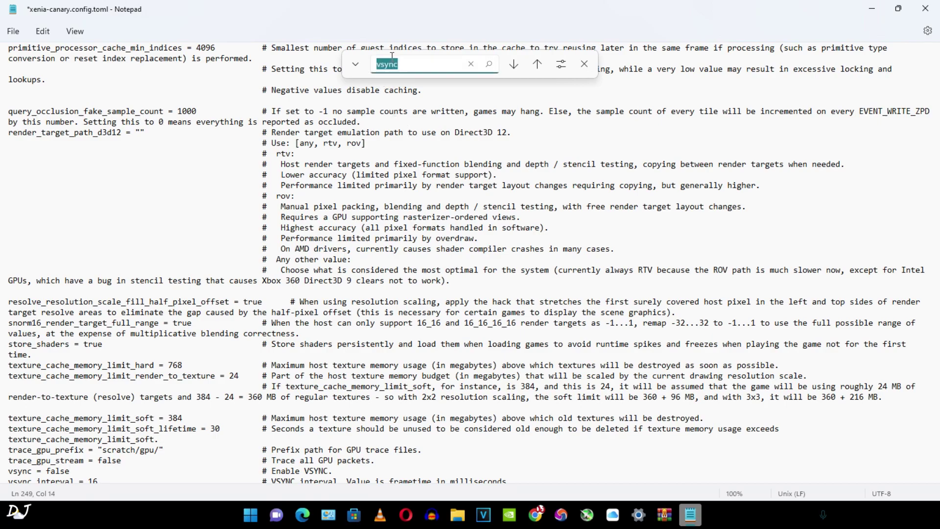
type("patches")
key("Return")
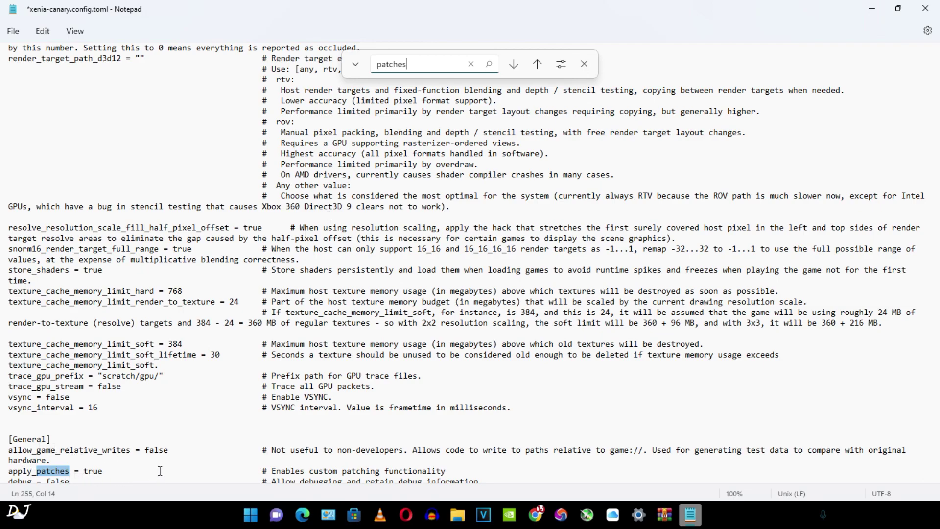
left_click(12, 32)
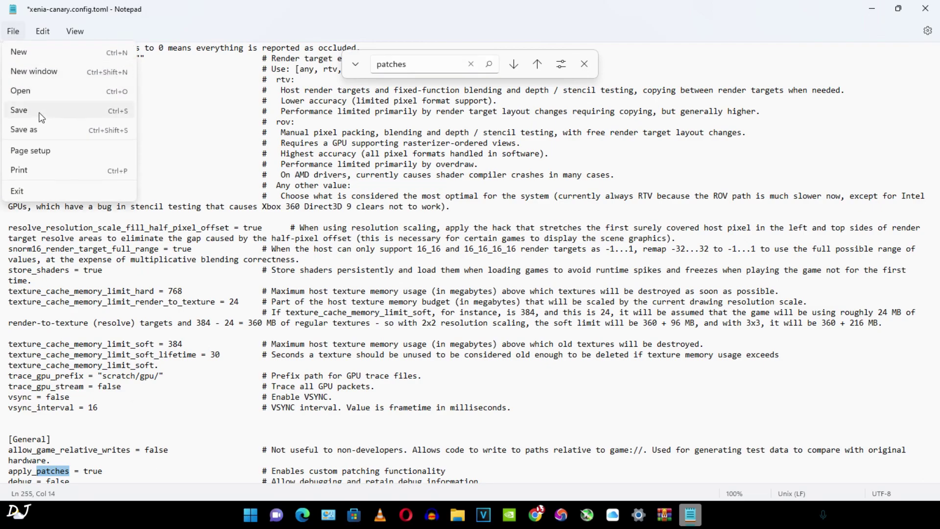
left_click(42, 112)
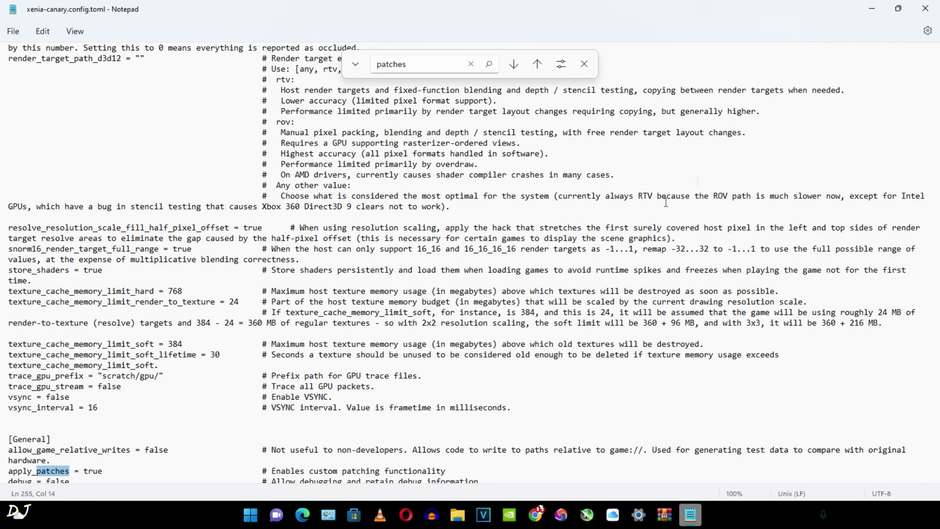
left_click(917, 7)
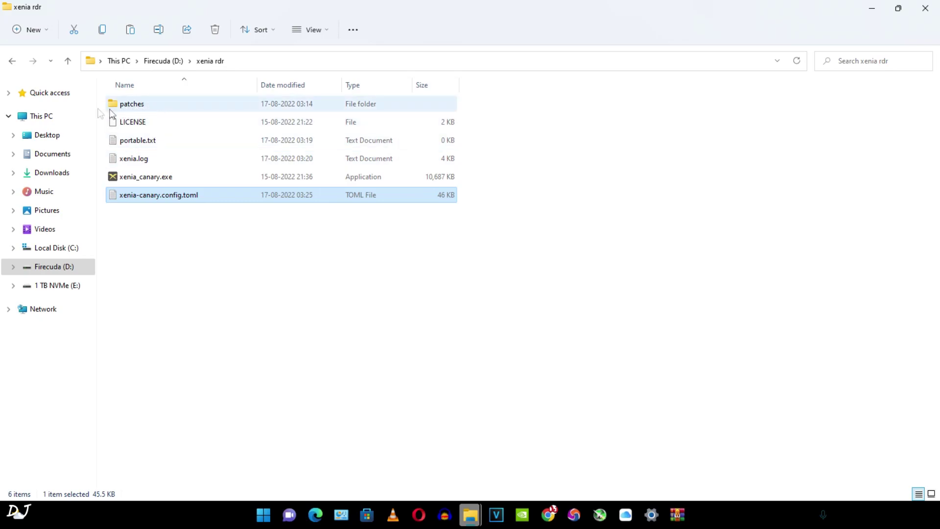
Open the Red Dead Redemption (GOTY, Disc 1) patch file from the patches folder and set is_enabled to true for 16x Anisotropic Filtering.
double_click(146, 105)
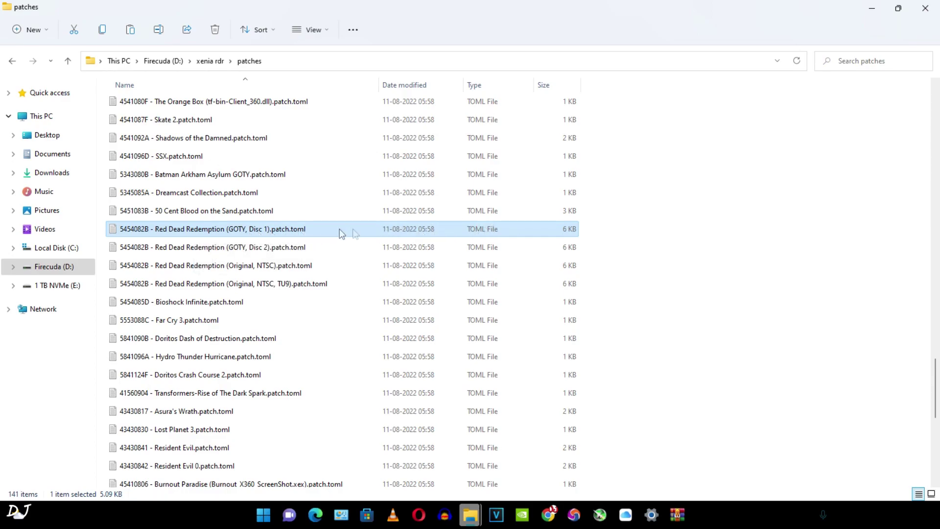
double_click(267, 230)
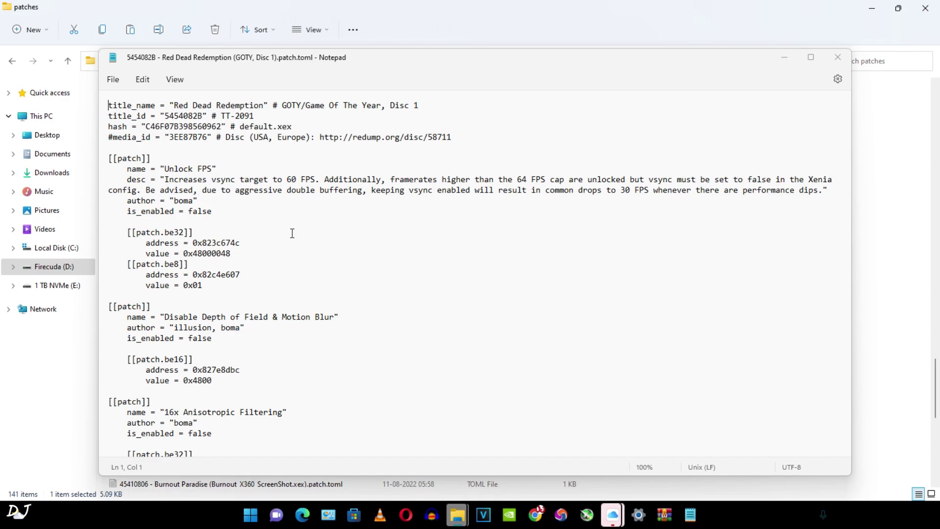
scroll(292, 233, "down", 5)
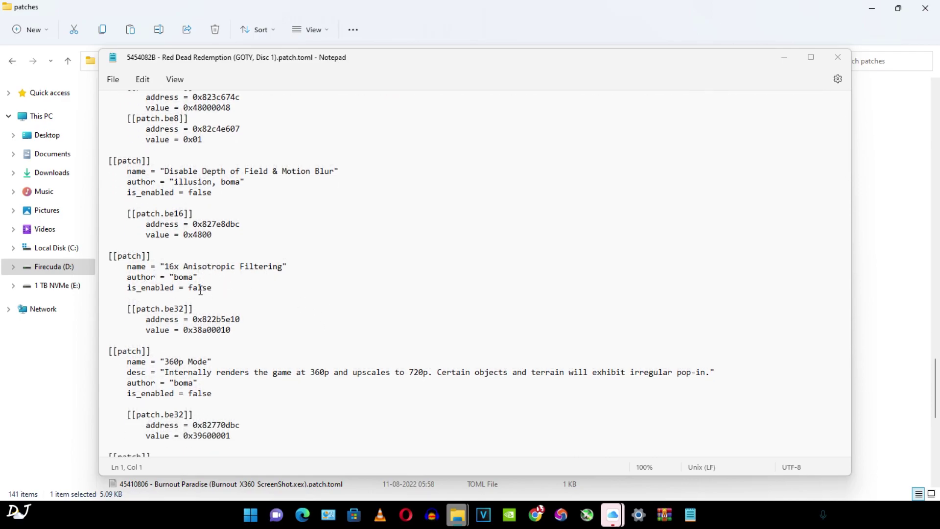
double_click(200, 290)
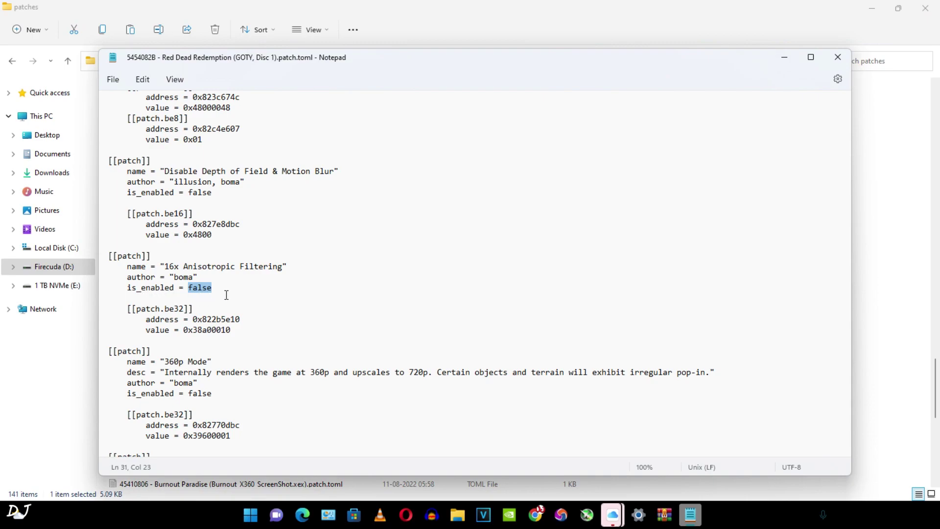
type("true")
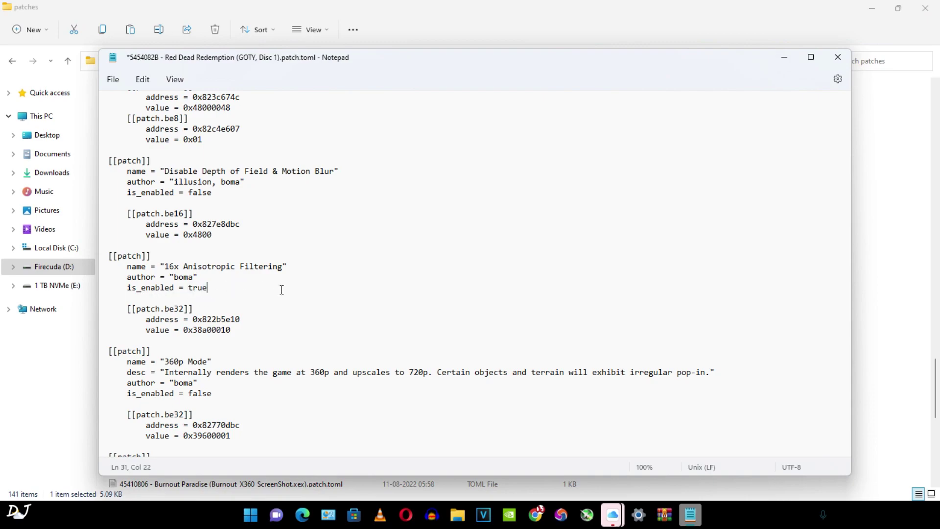
Set is_enabled to true for the Skip Intro patch, save and close the file, and return to the xenia rdr folder.
scroll(281, 294, "down", 3)
scroll(287, 308, "down", 2)
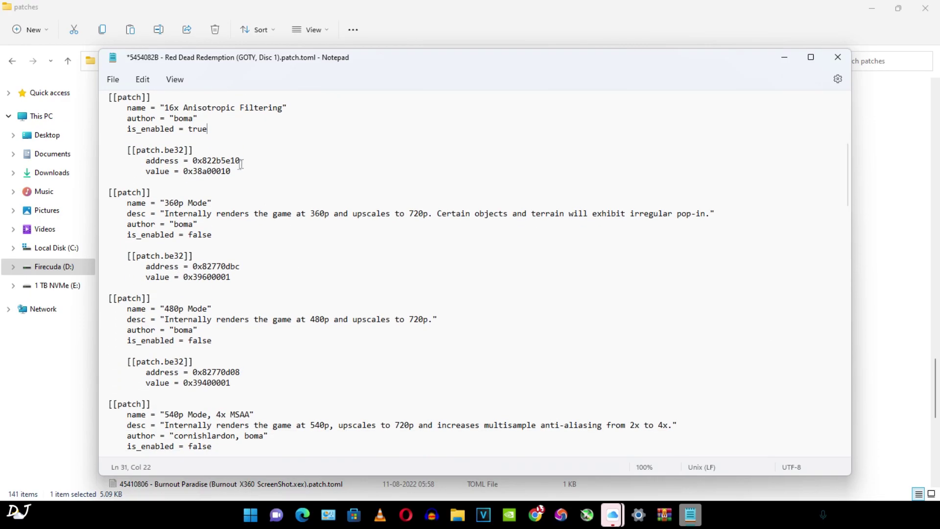
scroll(350, 335, "down", 5)
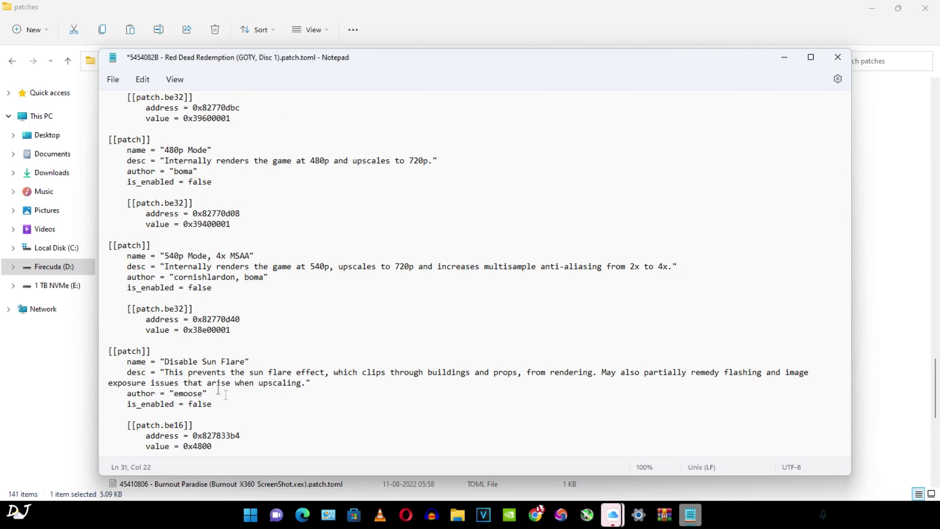
scroll(300, 363, "down", 7)
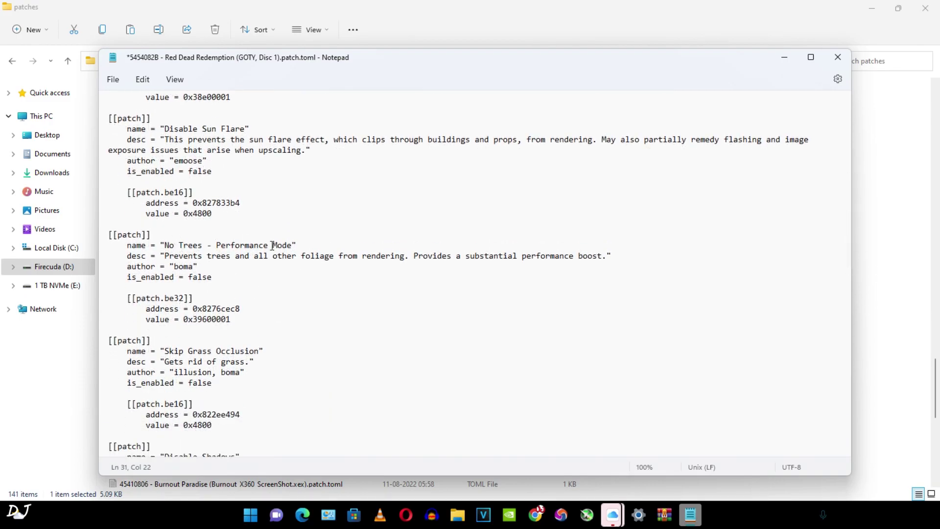
scroll(249, 289, "down", 4)
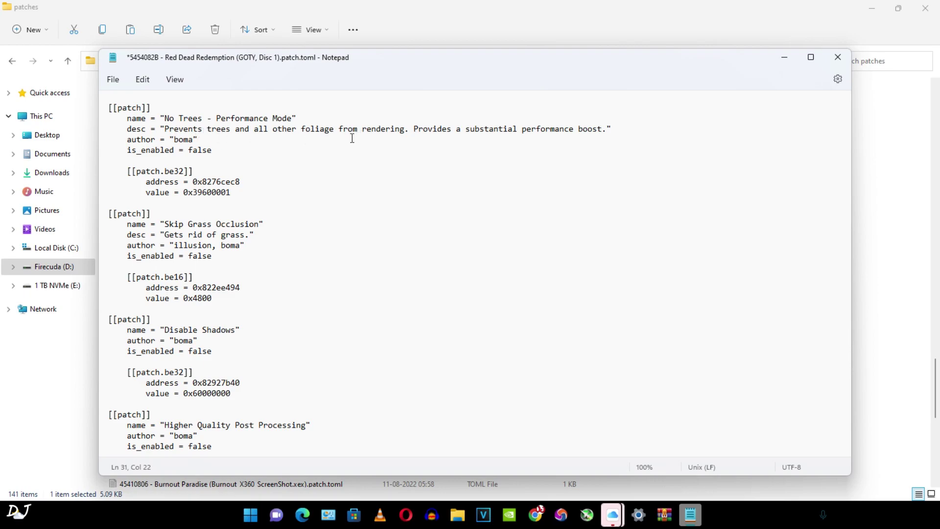
scroll(250, 252, "down", 7)
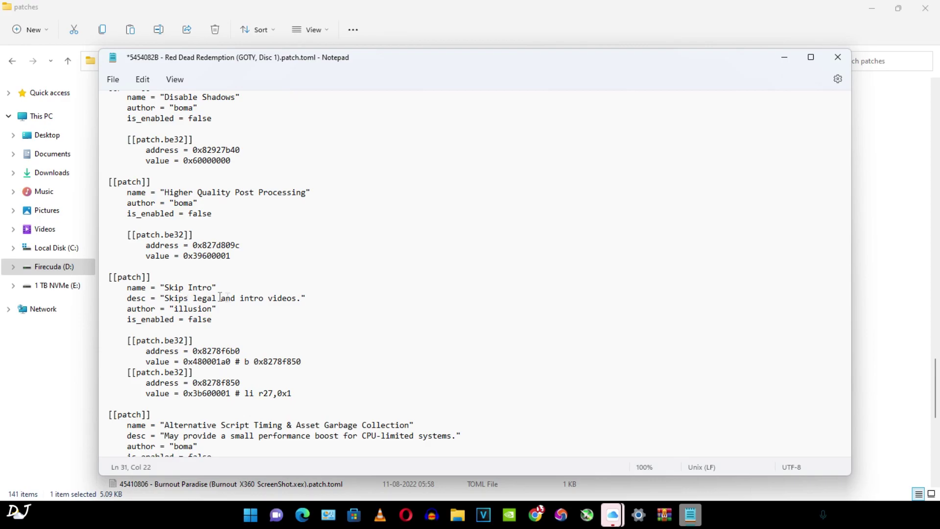
double_click(199, 320)
type("true")
left_click(116, 86)
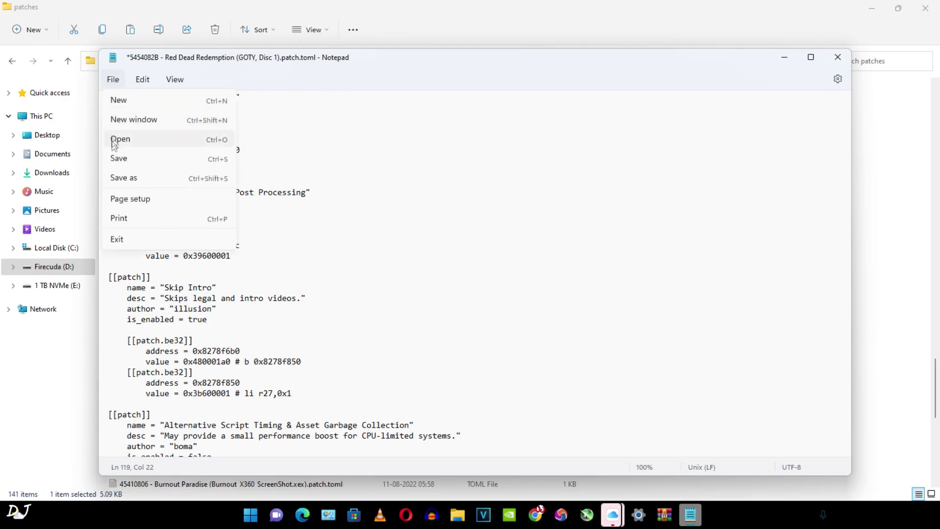
left_click(162, 147)
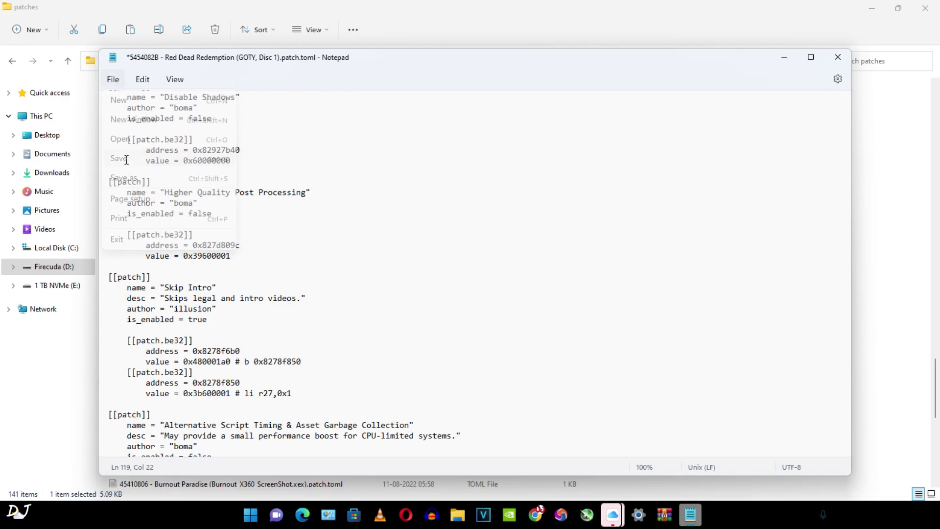
left_click(837, 57)
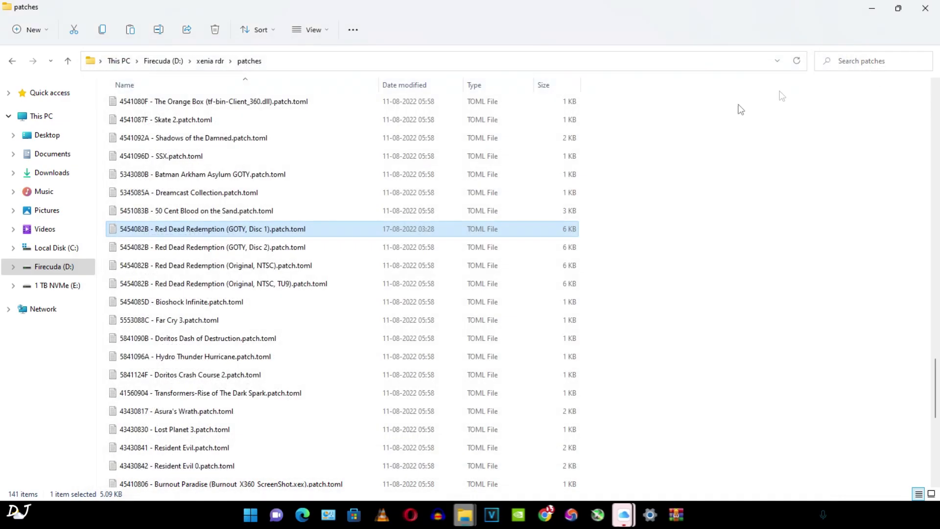
left_click(68, 61)
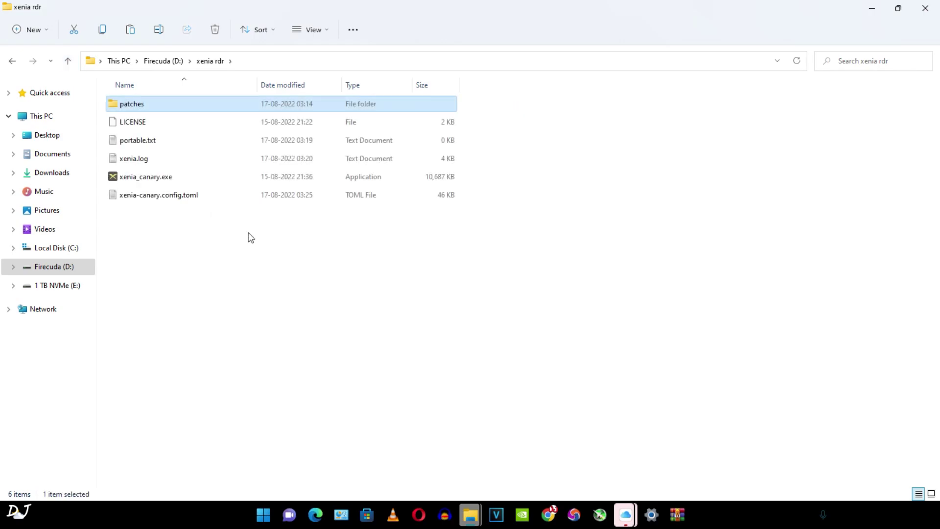
Open NVIDIA Control Panel, set Vertical sync to On in the program settings for xenia_canary.exe, and apply the change.
key("super")
type("nv")
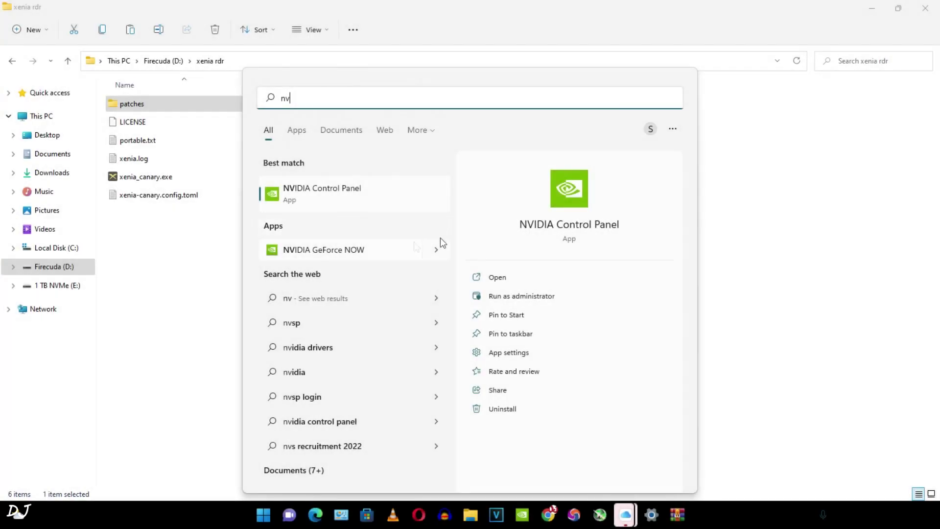
left_click(345, 198)
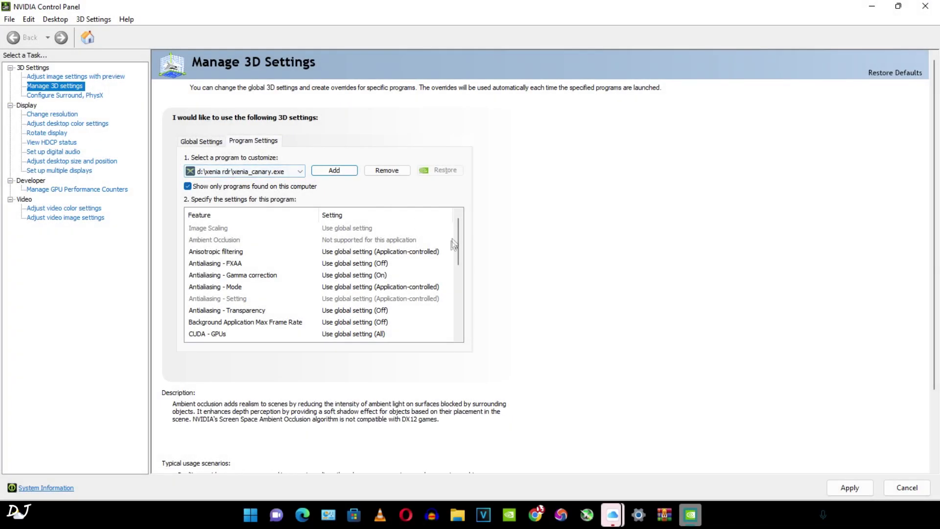
left_click_drag(453, 245, 472, 336)
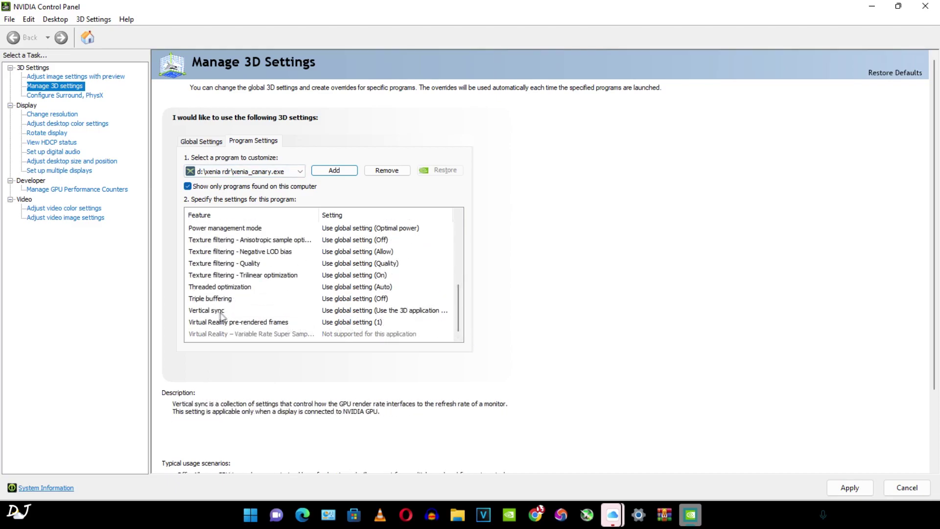
left_click(347, 315)
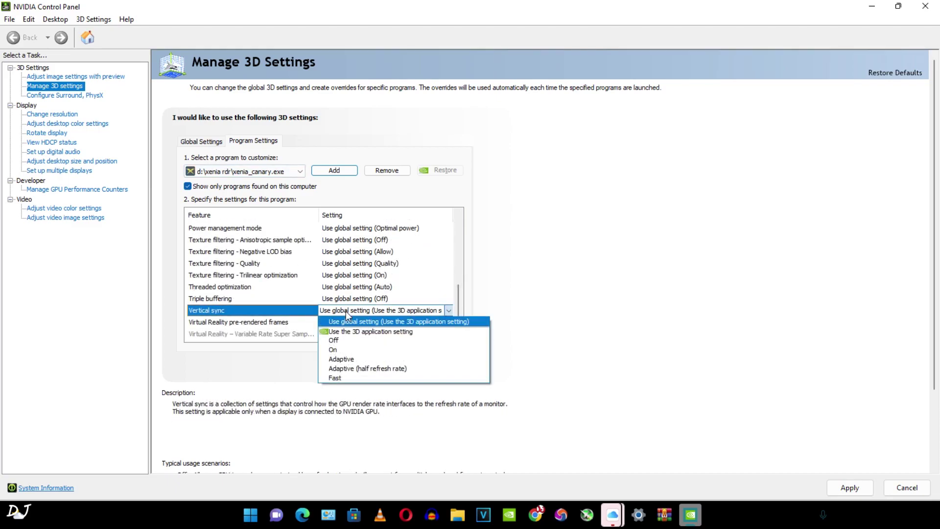
left_click(342, 350)
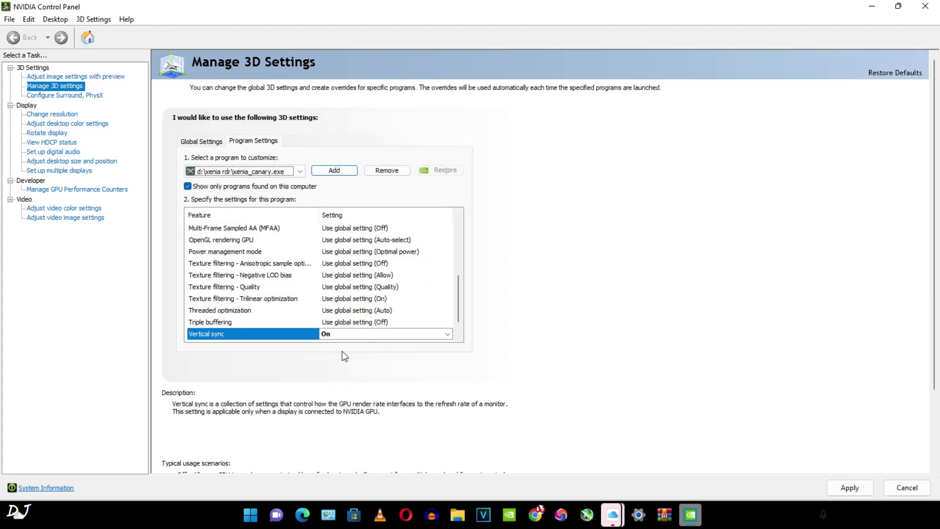
left_click(849, 487)
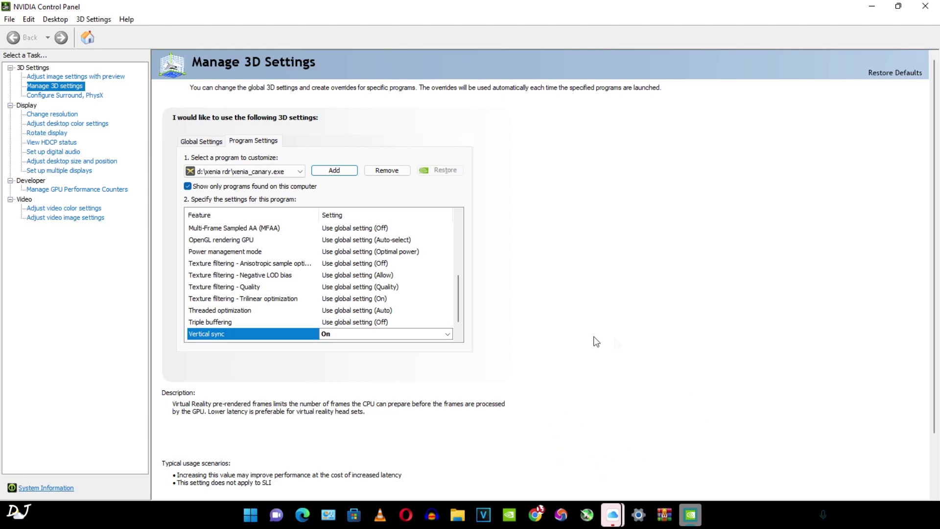
Switch to Xenia Canary, examine the anti-aliasing, resampling and dithering options in the post-processing settings, and close them.
mouse_move(588, 520)
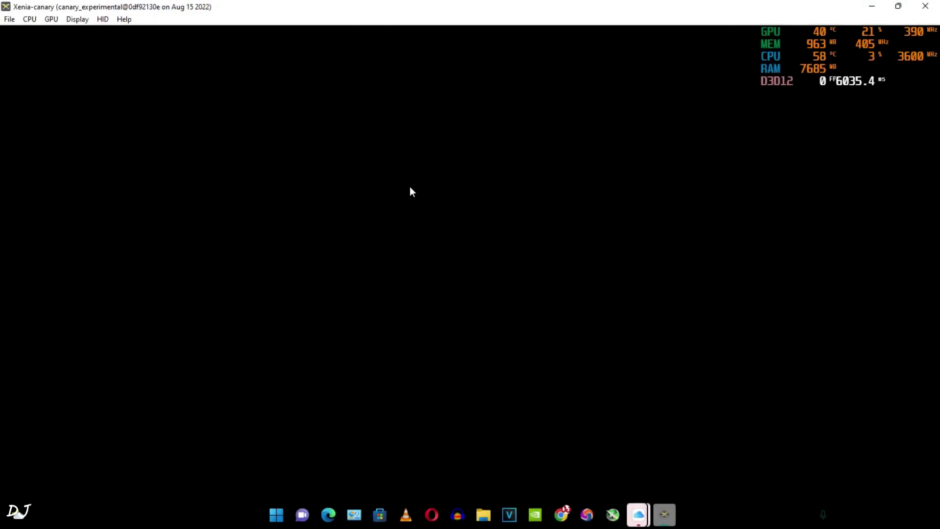
left_click(77, 19)
left_click(101, 31)
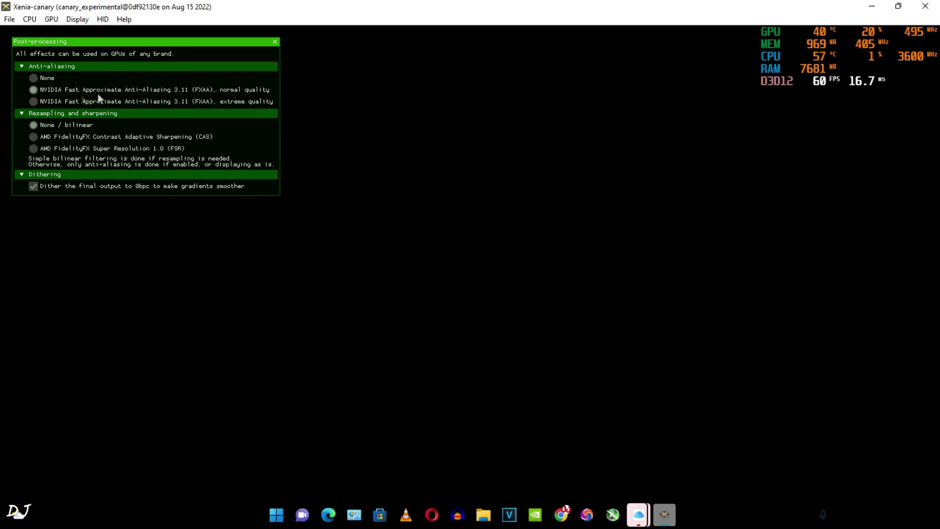
left_click(275, 43)
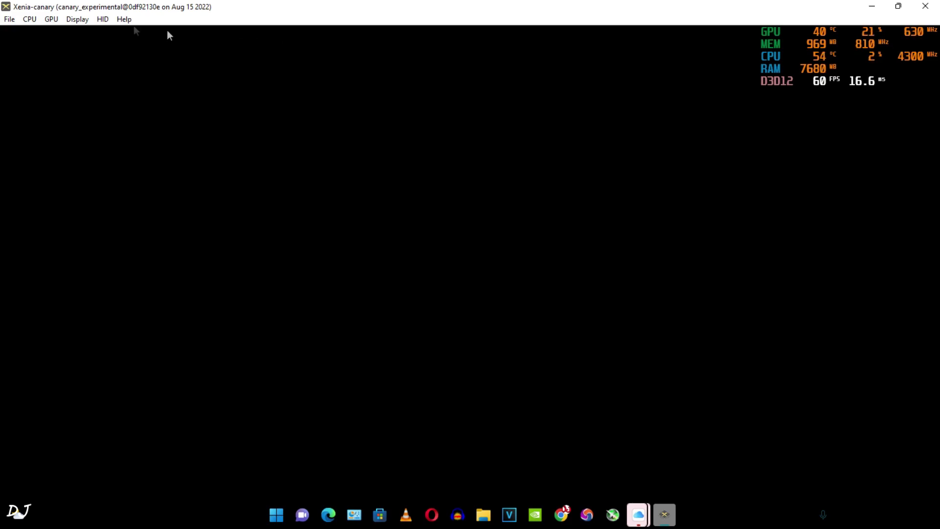
Load the game image Red Dead Redemtion GOTY [RF][DVD1].iso in the emulator.
left_click(13, 20)
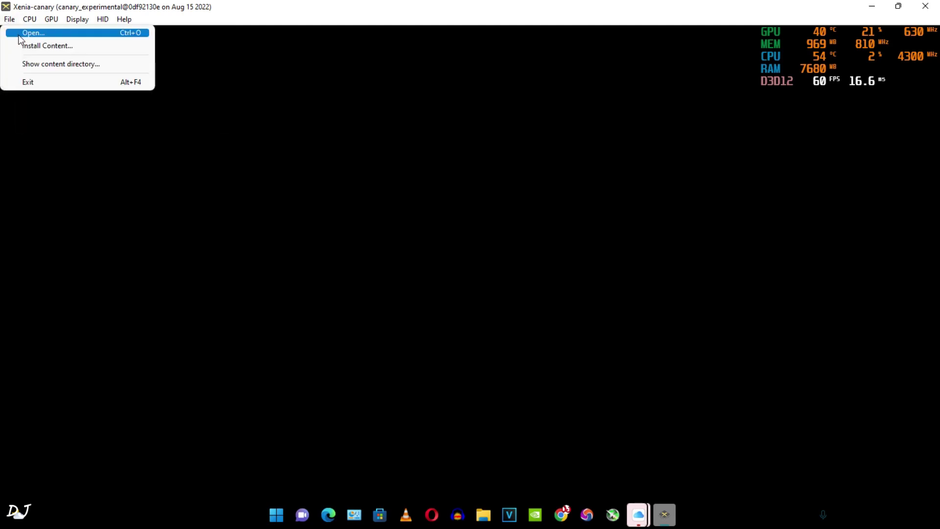
left_click(22, 33)
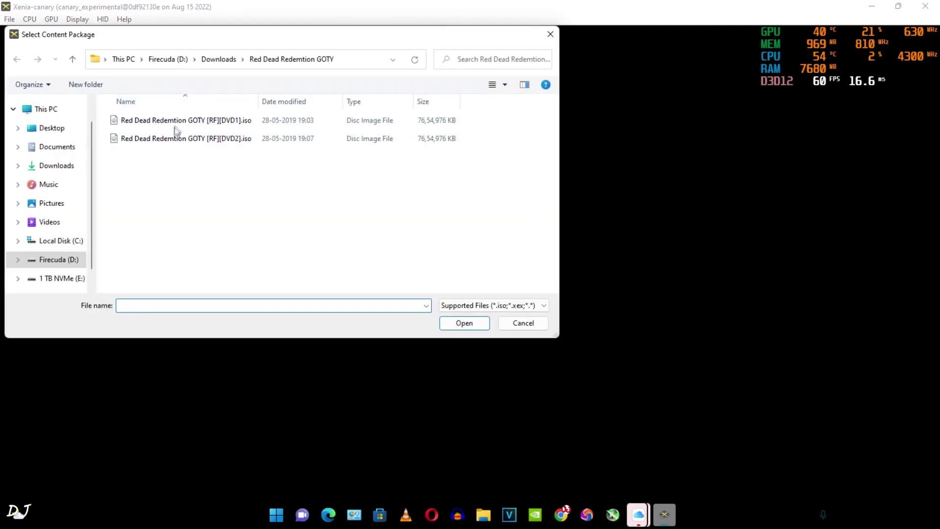
left_click(175, 126)
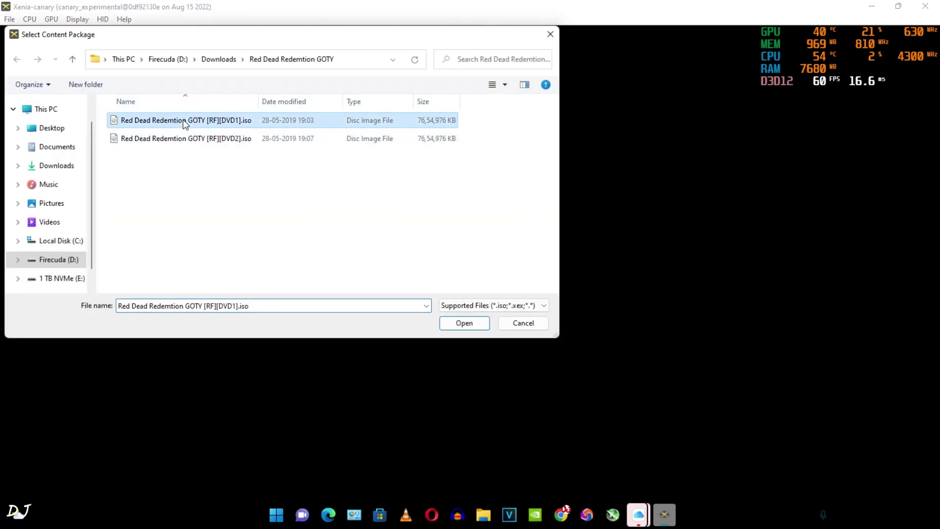
left_click(459, 325)
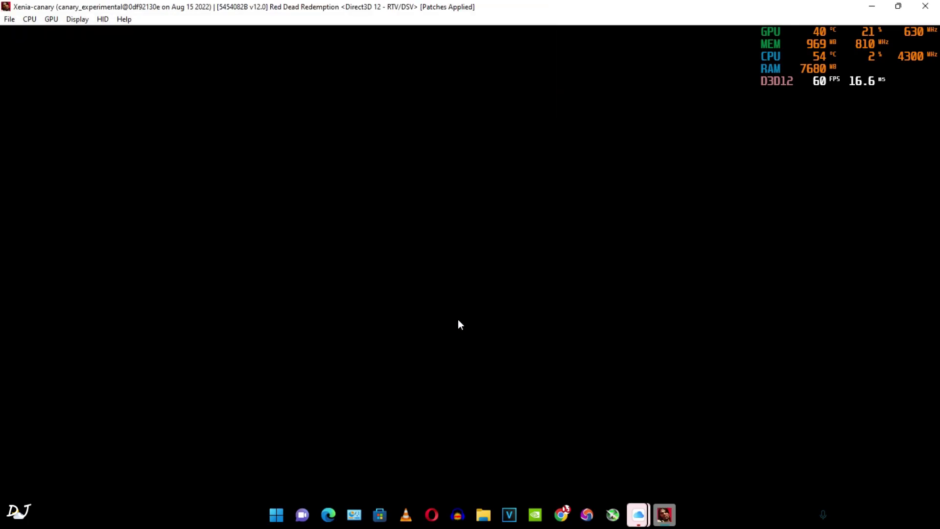